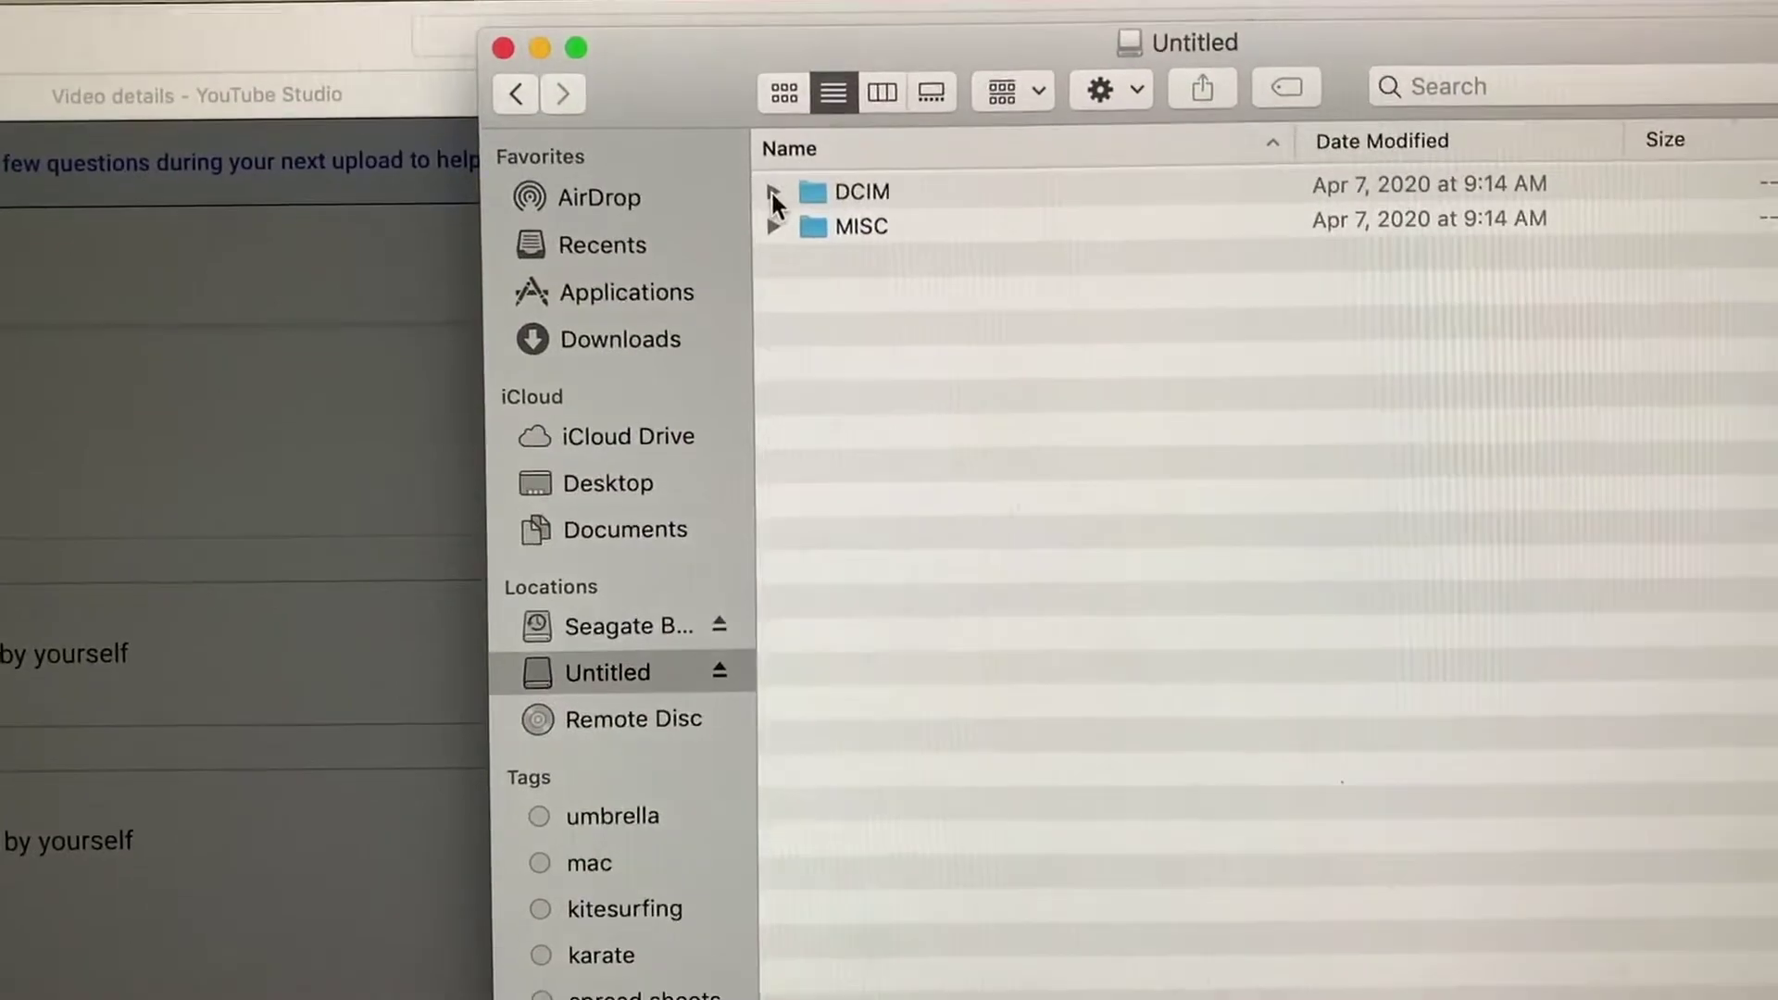
Step: Expand DCIM, MISC and EOSMISC on the Untitled card to show their subfolders
click(774, 191)
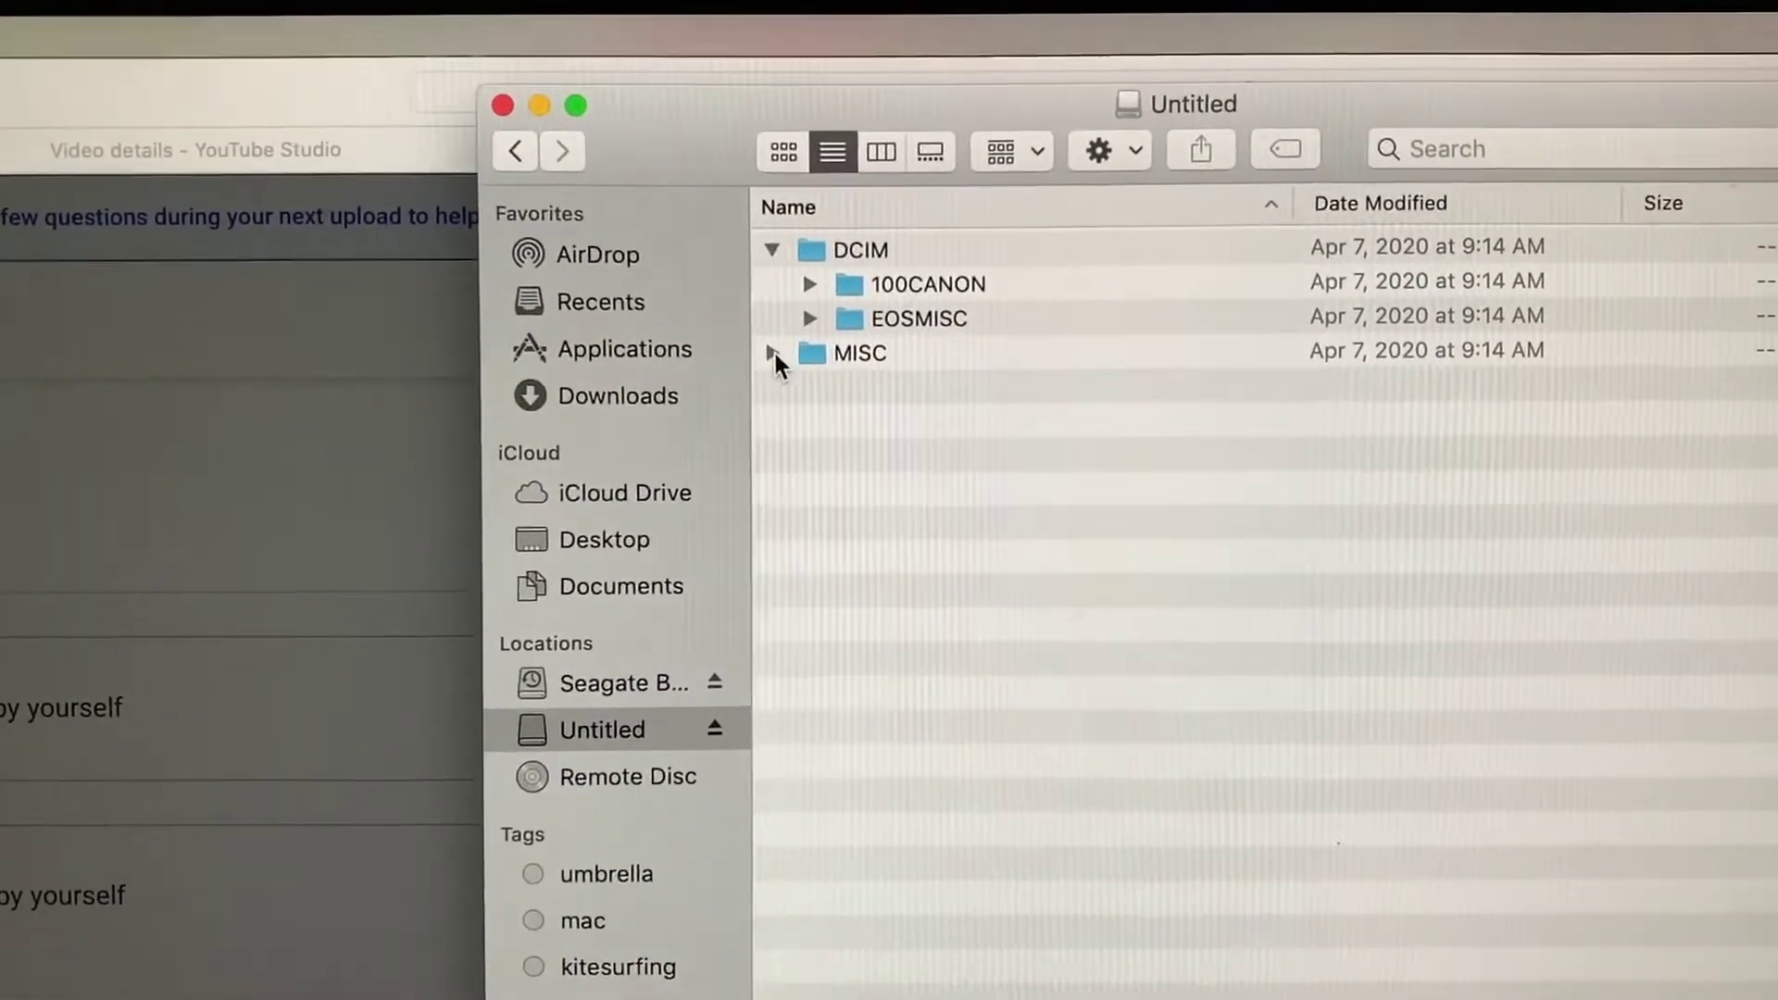
click(774, 355)
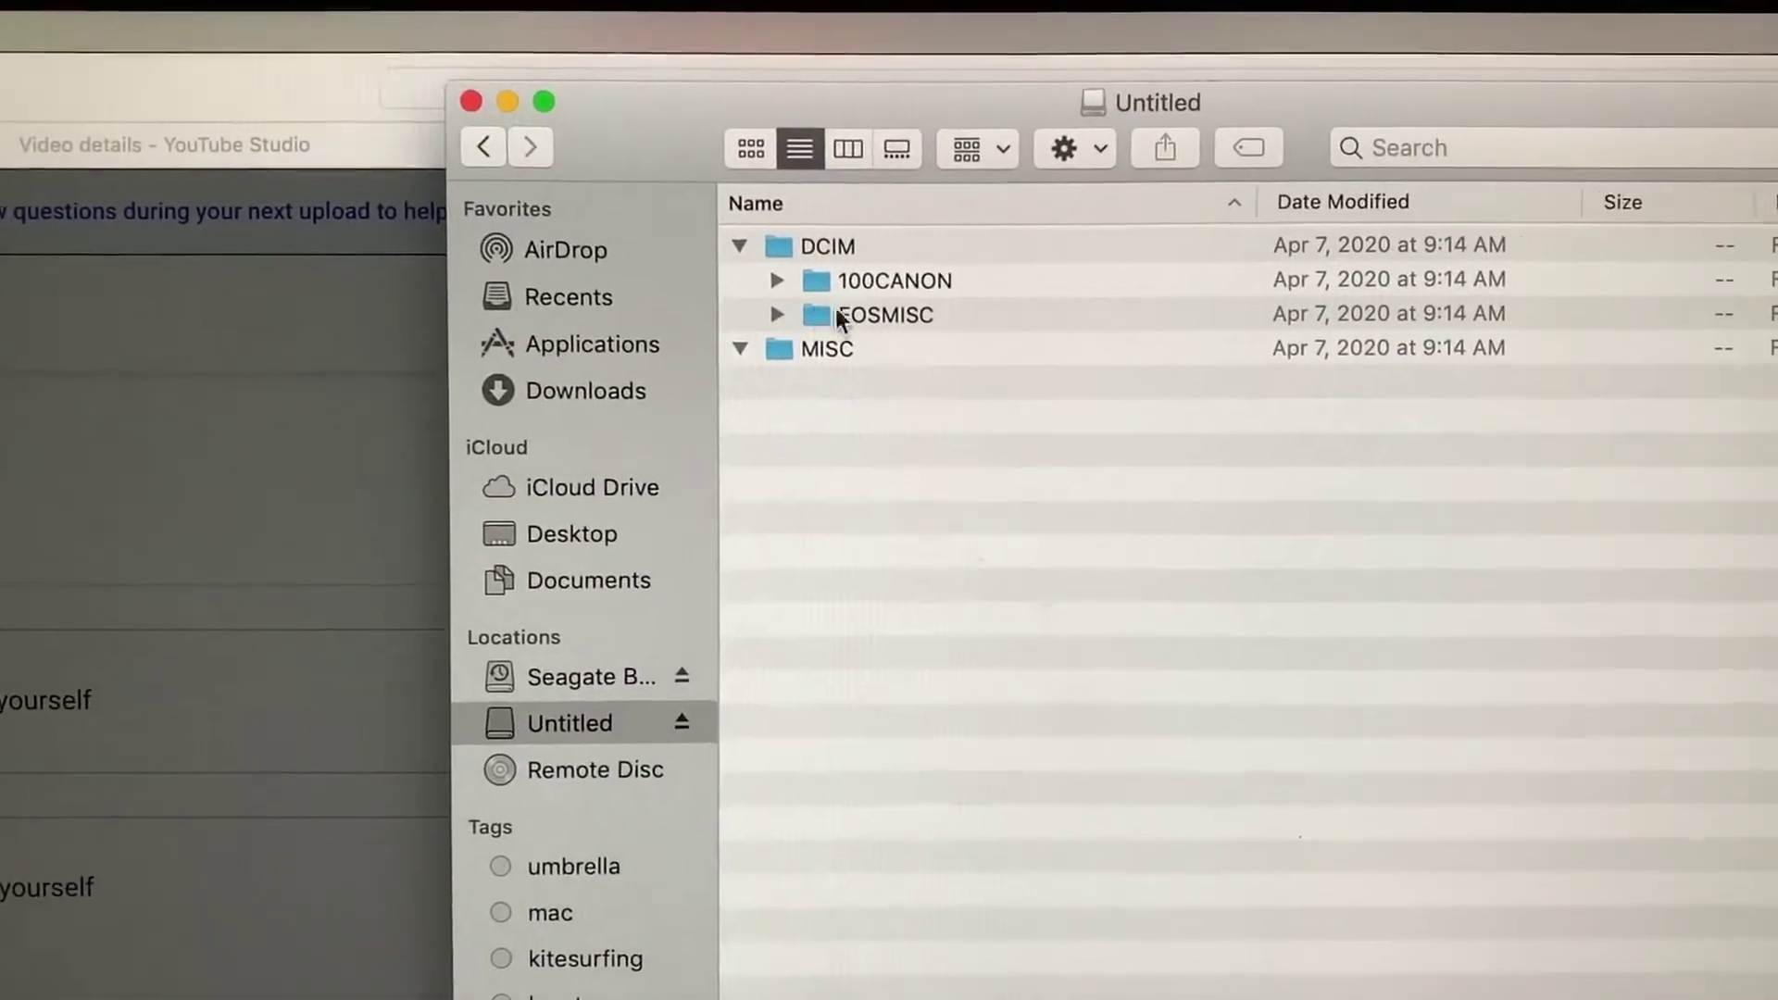
click(753, 316)
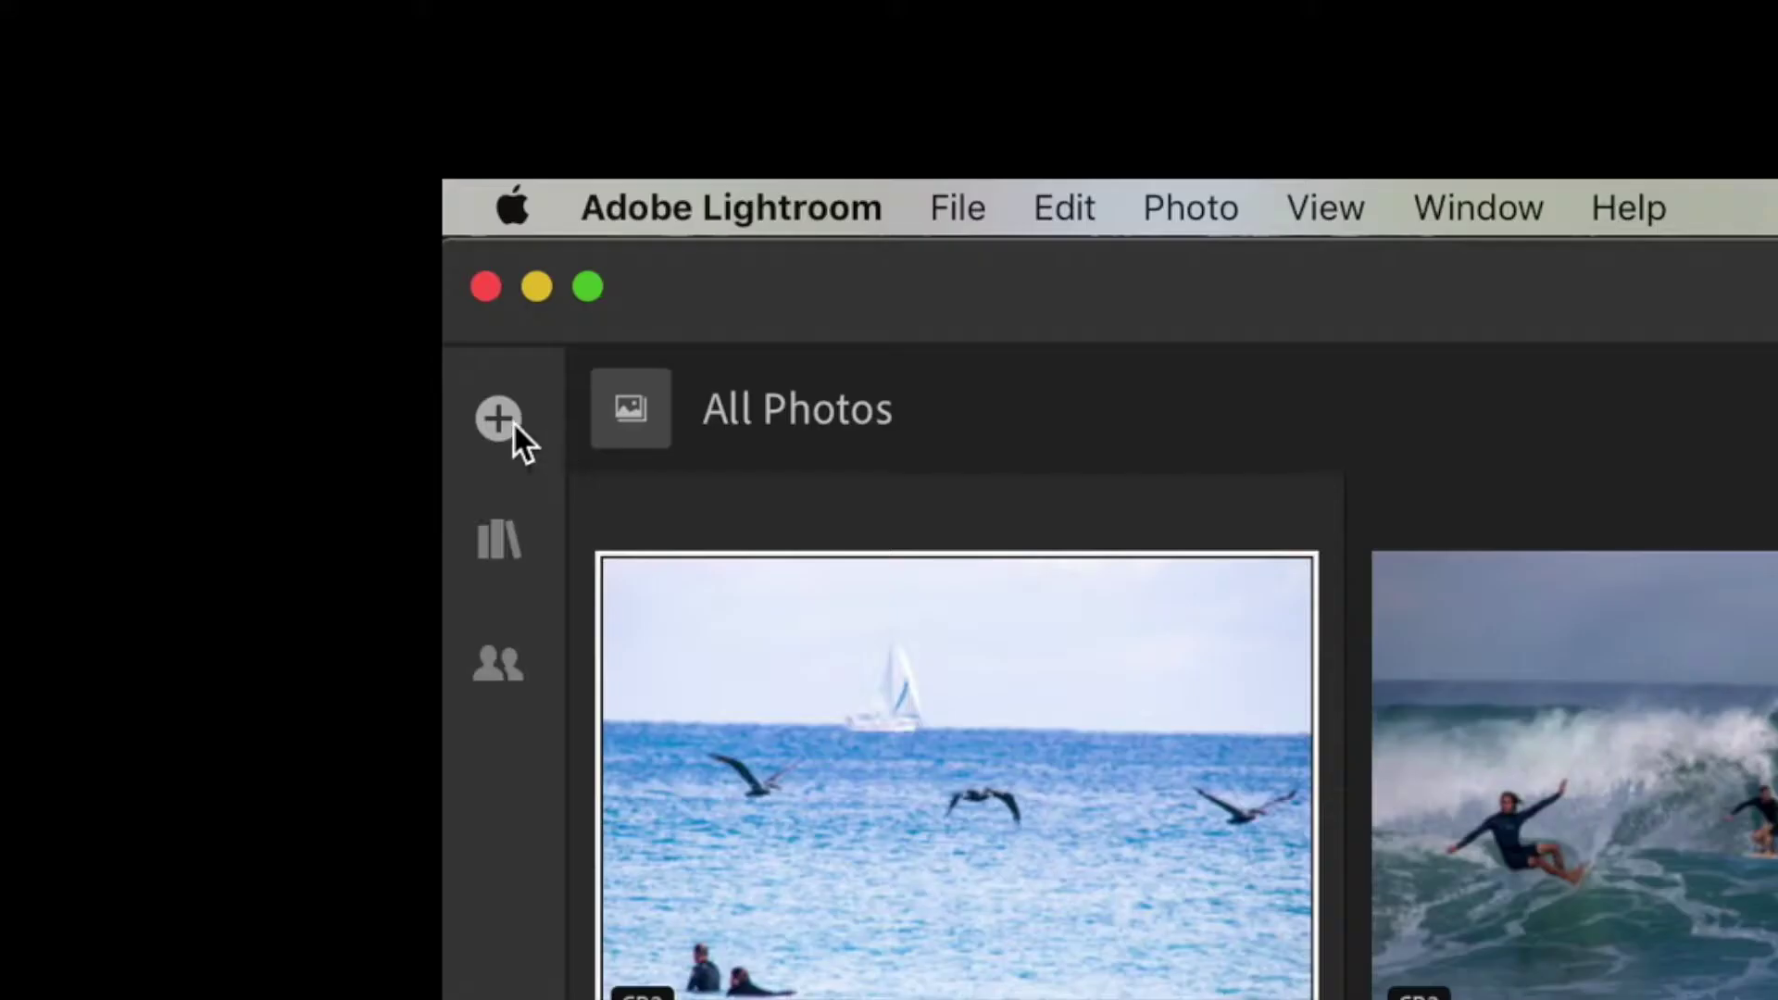
Step: Browse from Lightroom's add-photos option to the Untitled card's DCIM folder
click(16, 64)
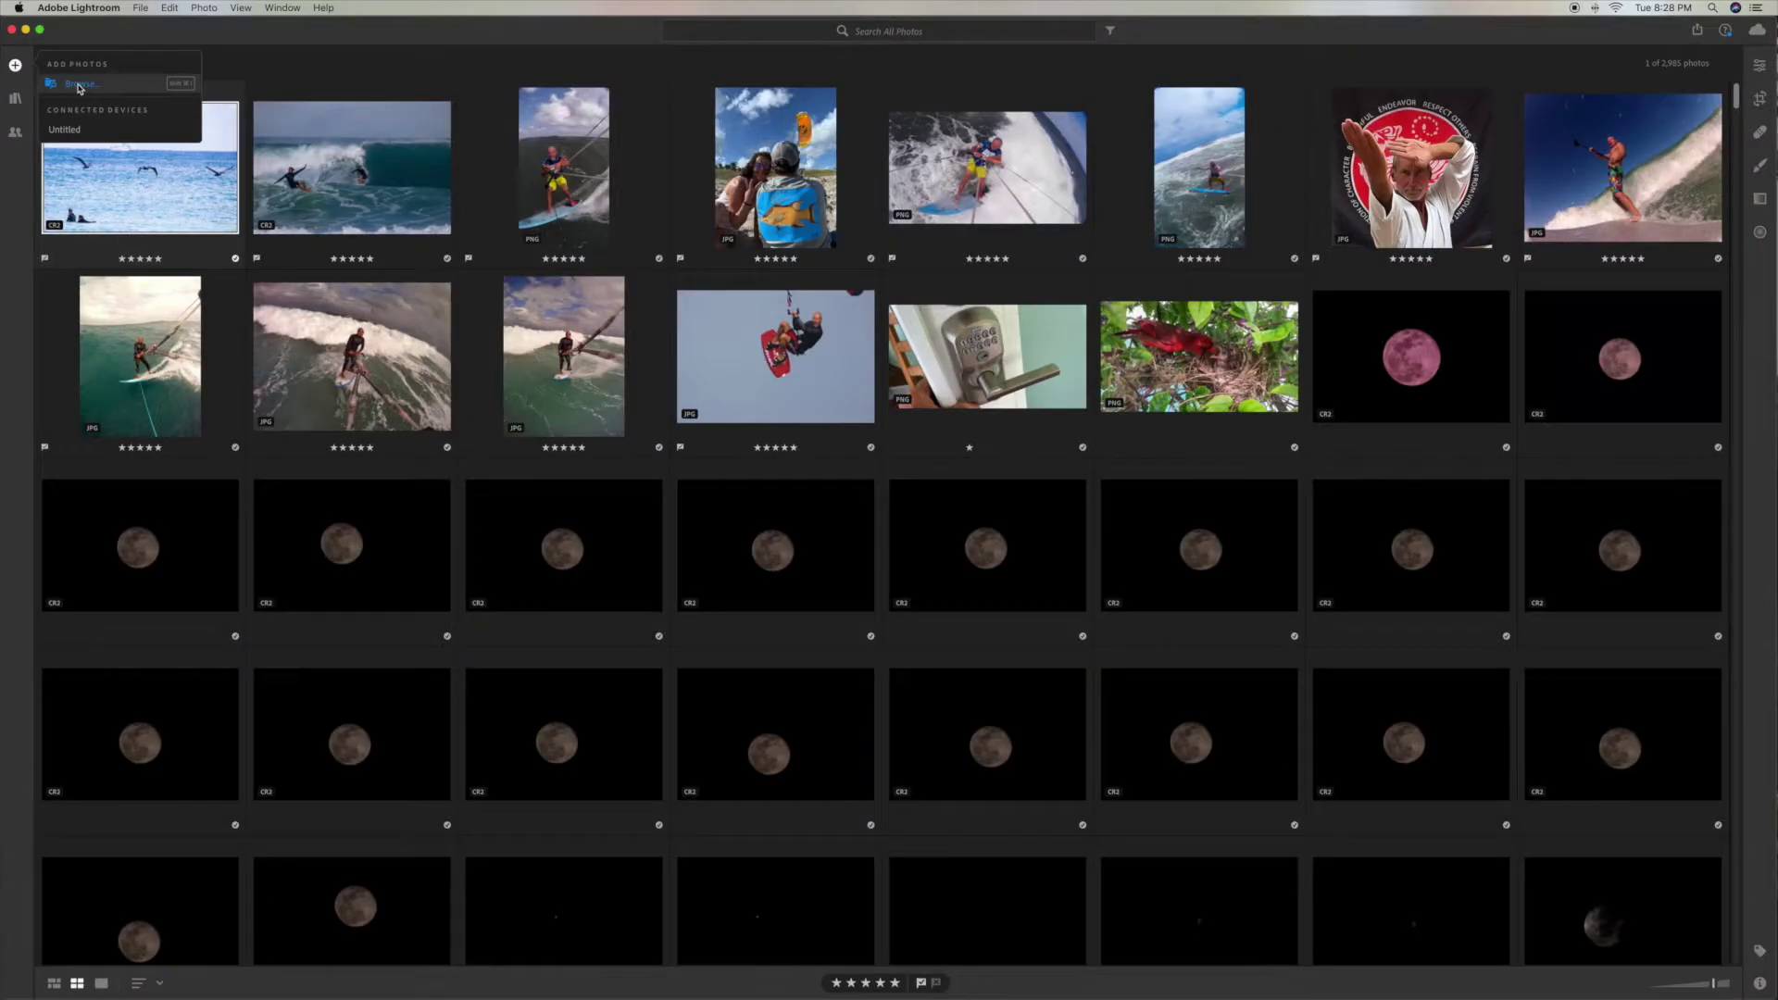
click(79, 86)
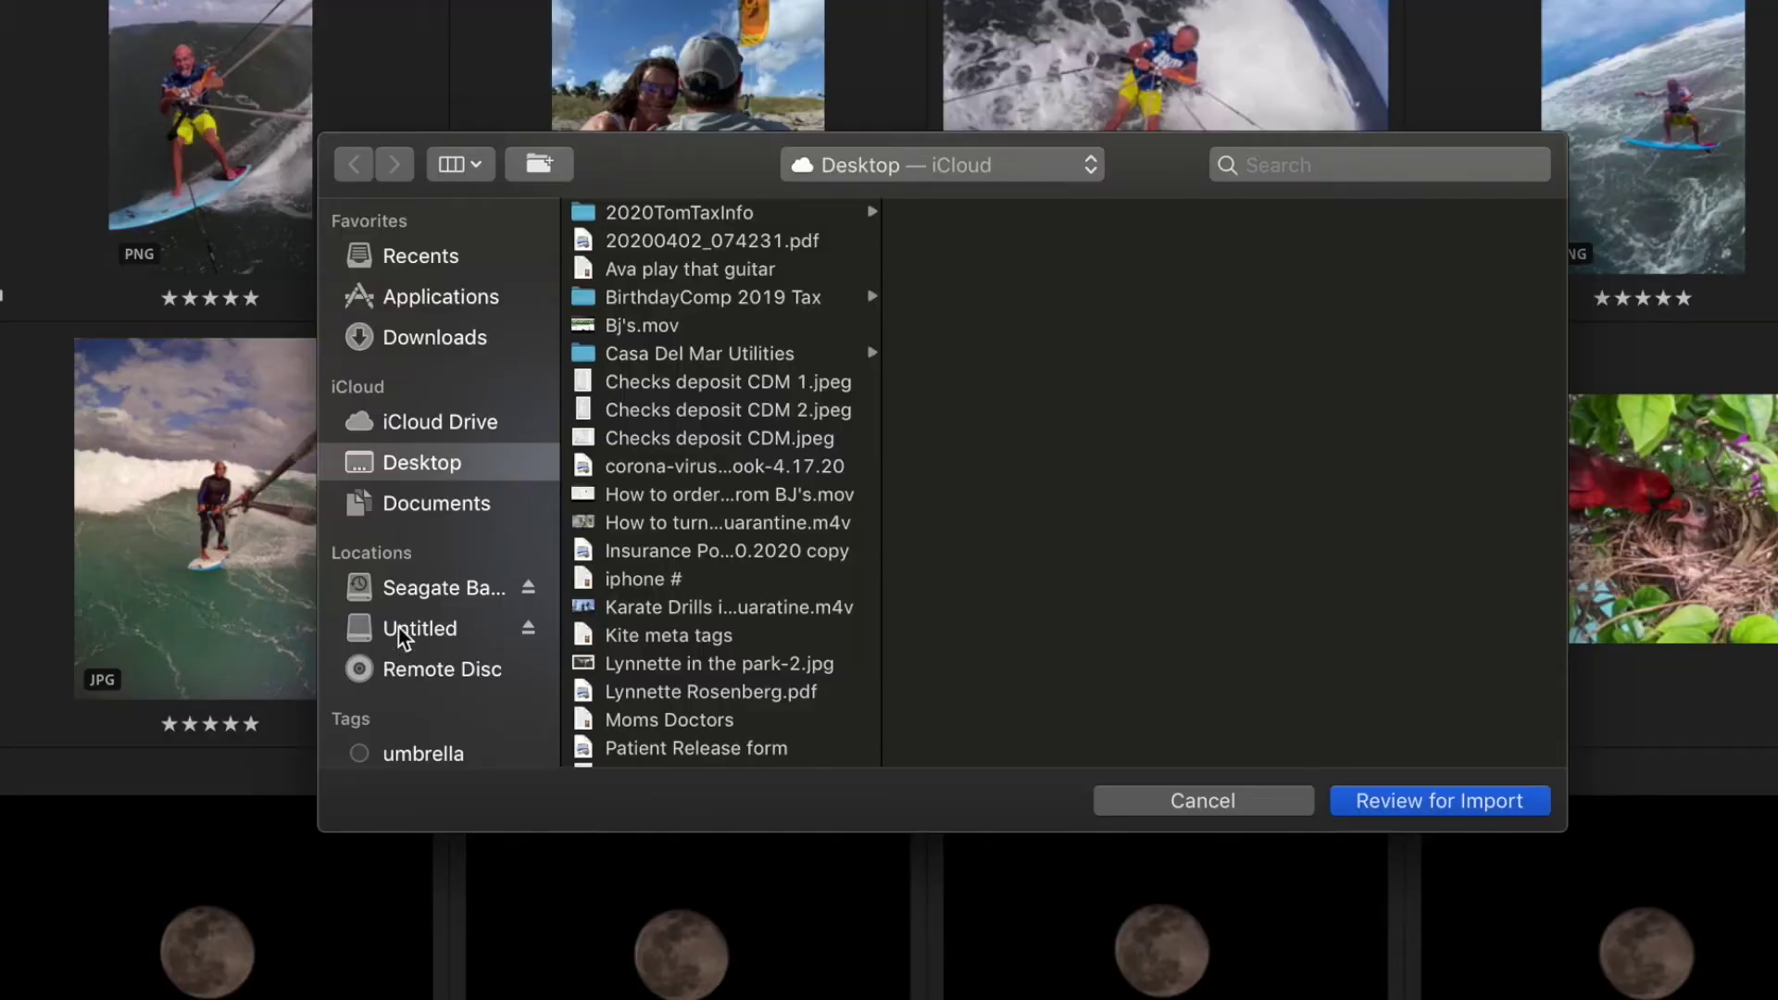
click(399, 627)
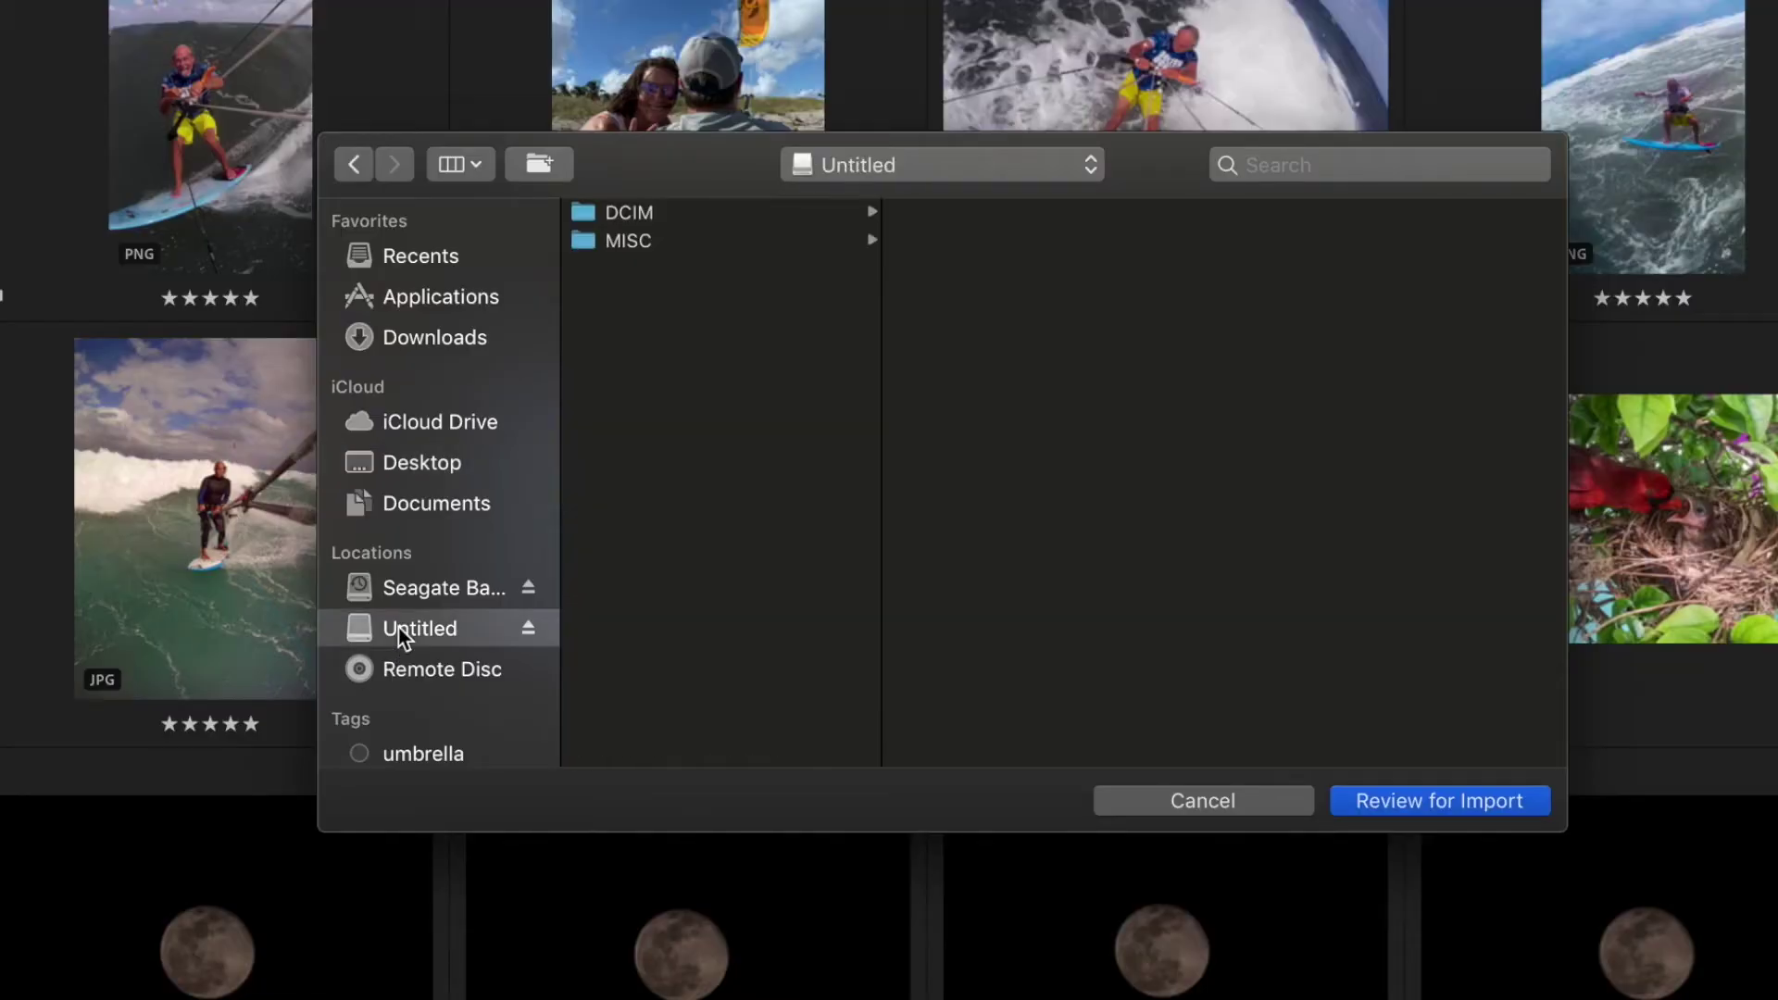
click(852, 240)
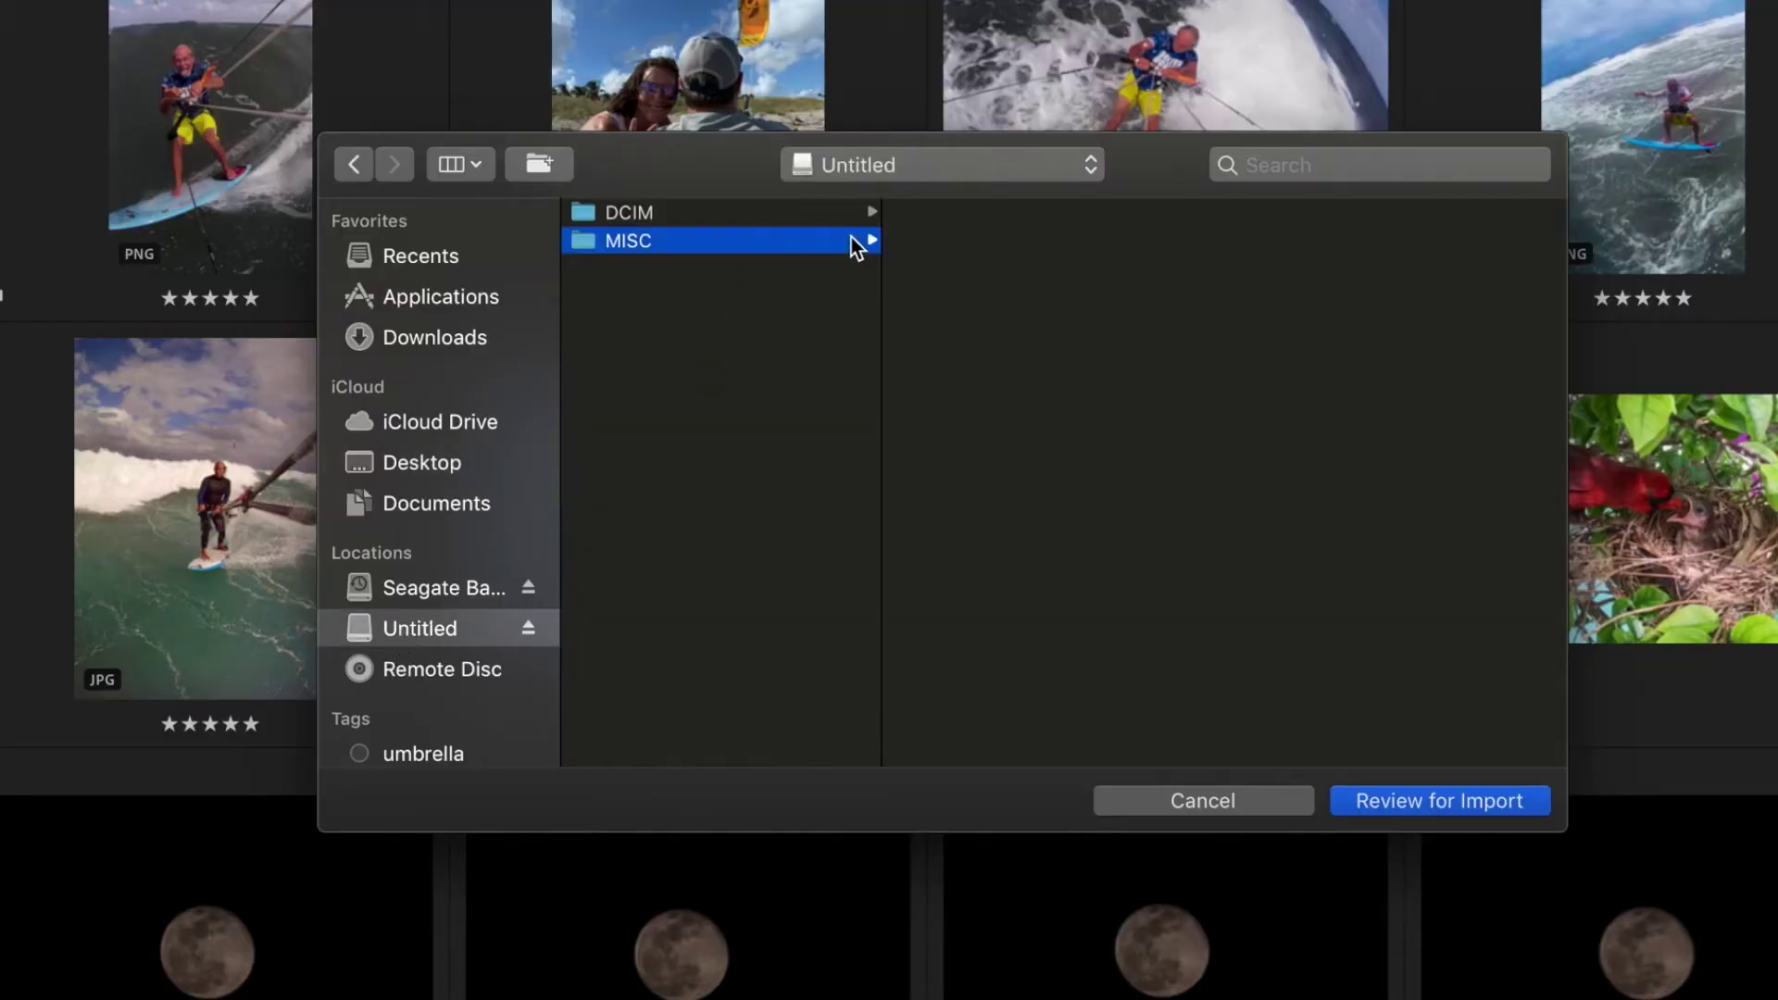
click(857, 218)
Step: In 100CANON, select the raw files from IMG_0954.CR2 through IMG_0989.CR2
click(1035, 217)
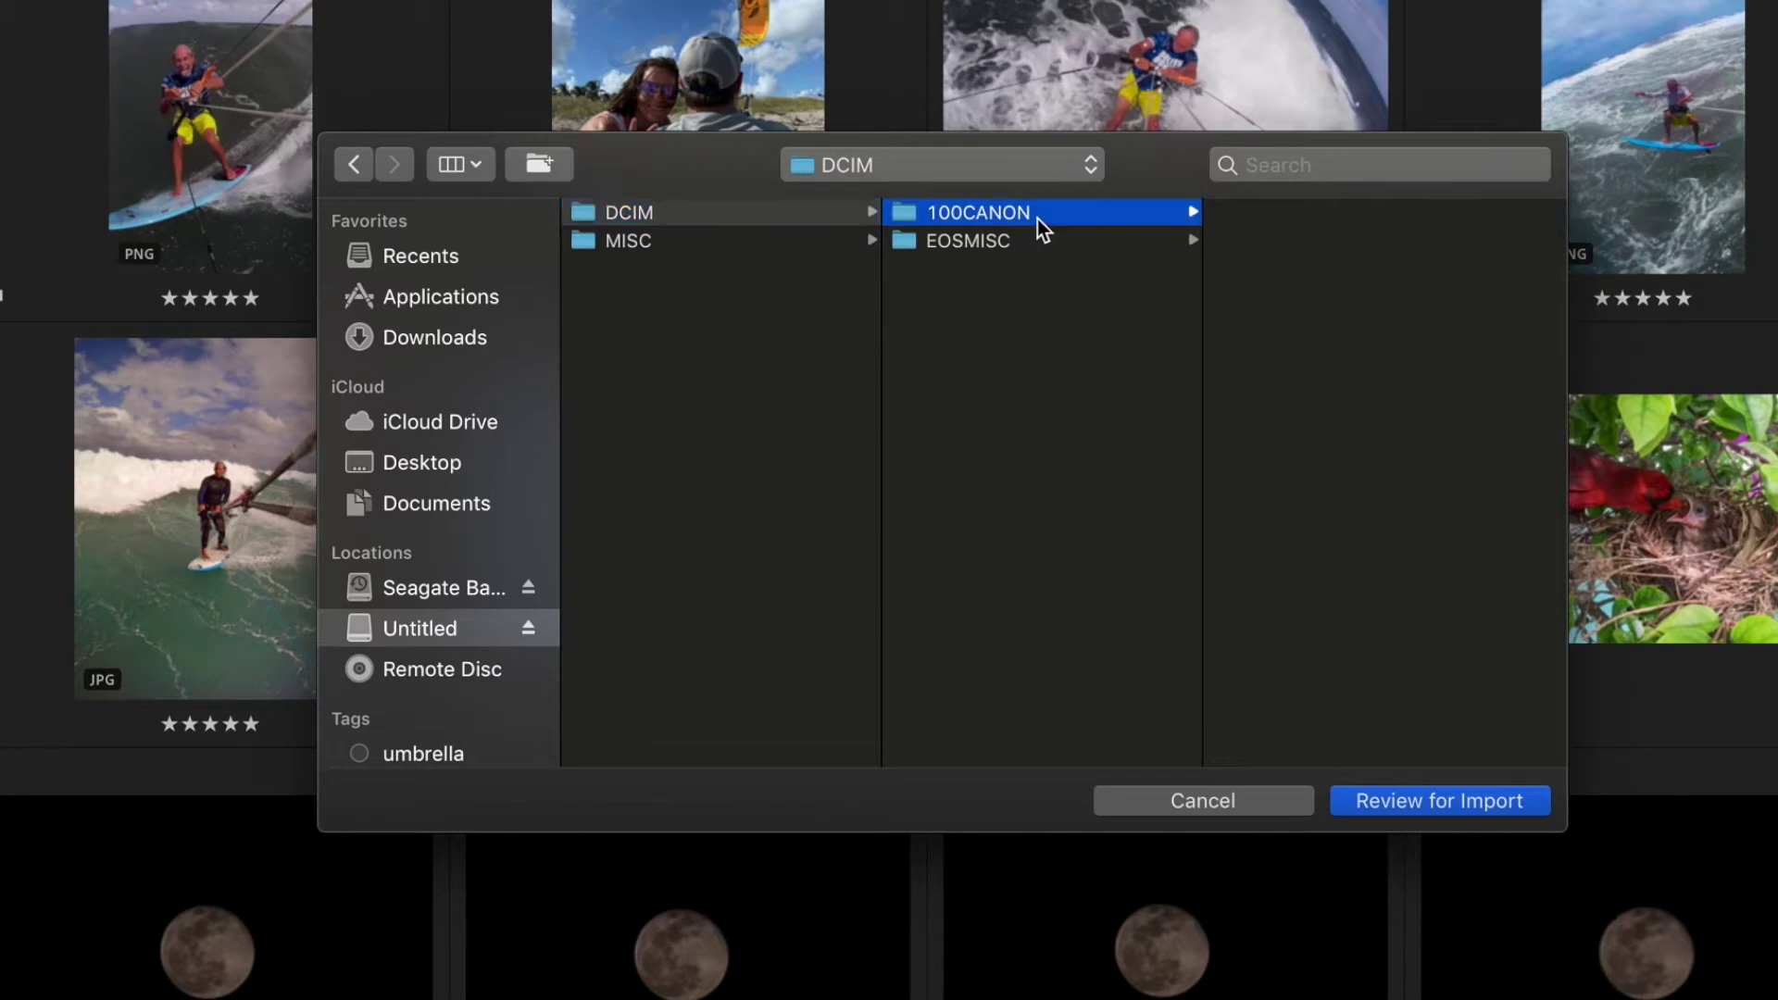
click(1285, 214)
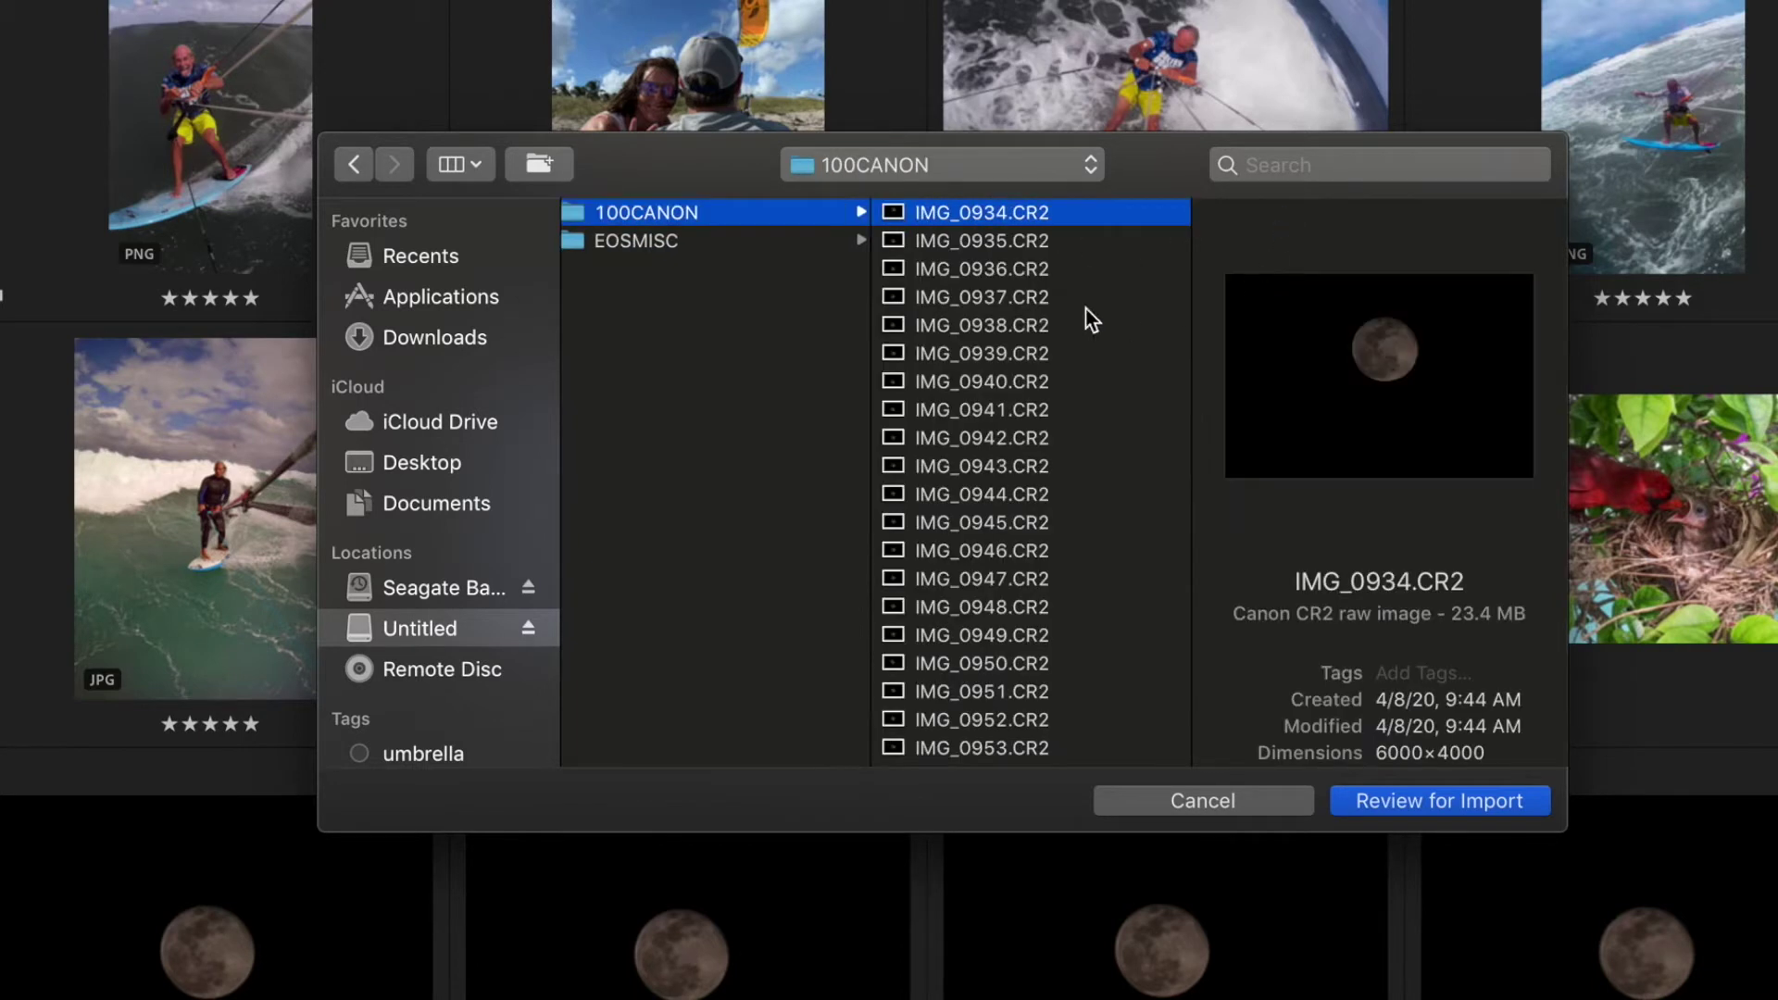
scroll(963, 443, down, 2)
scroll(963, 443, down, 10)
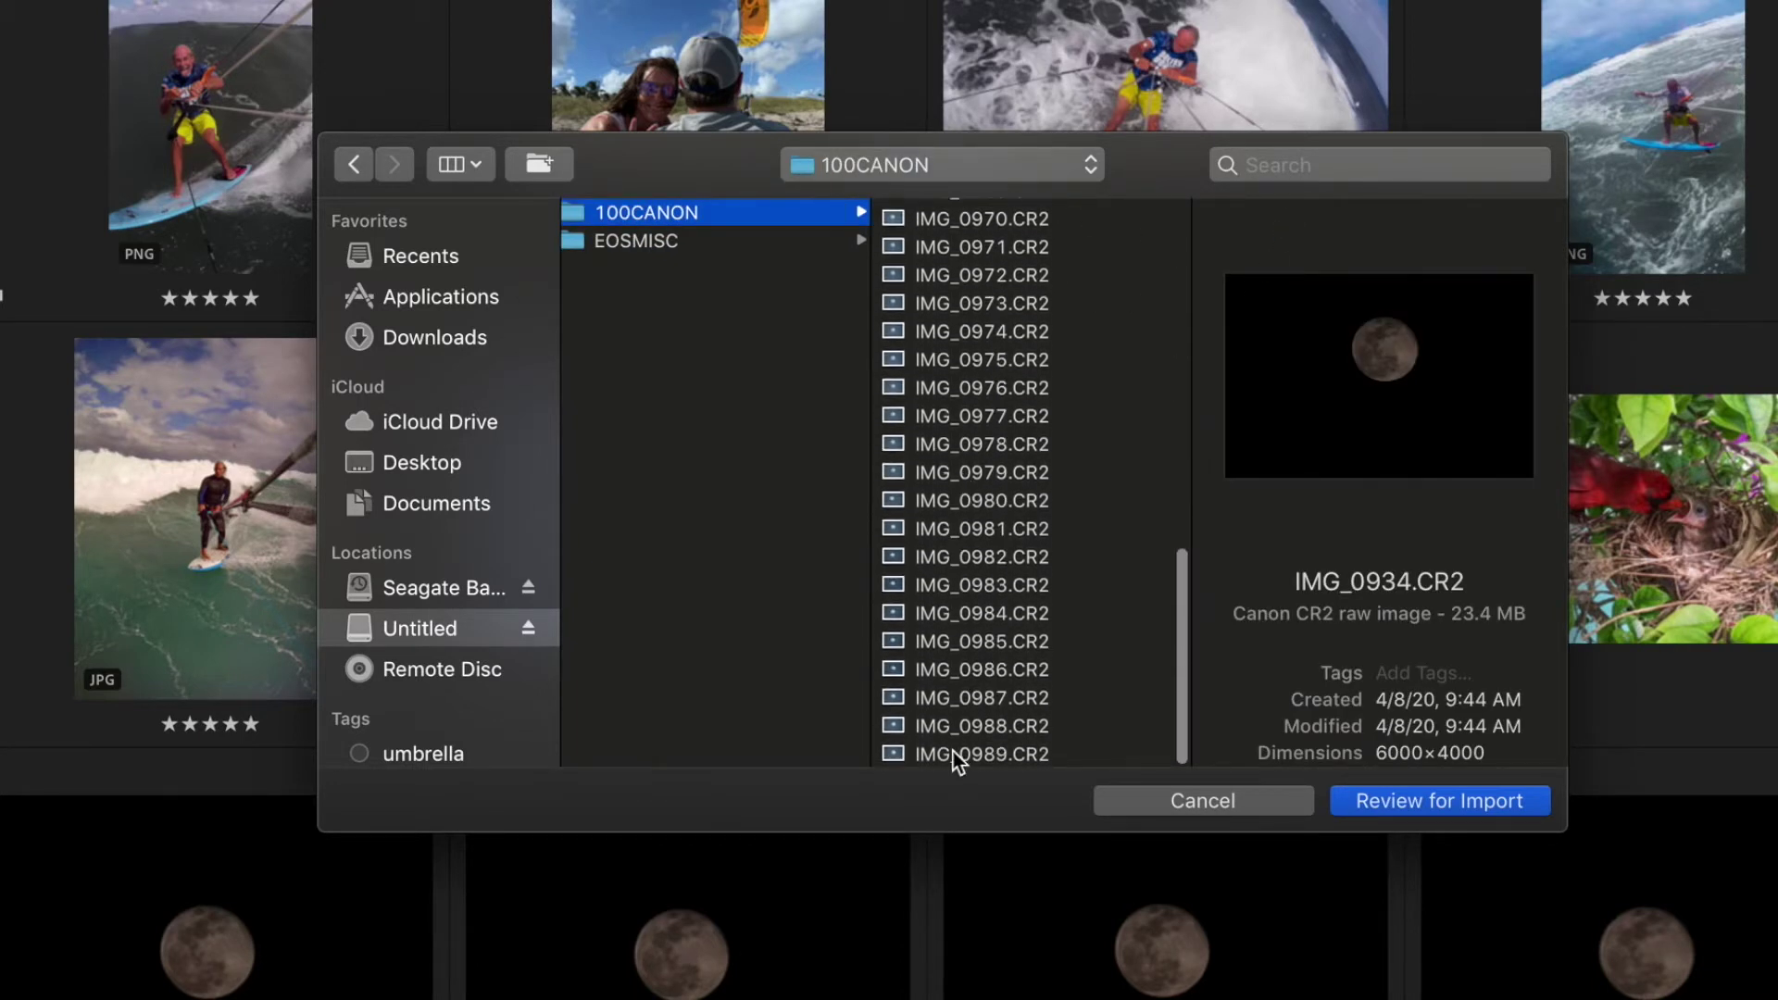
click(956, 753)
scroll(963, 388, up, 2)
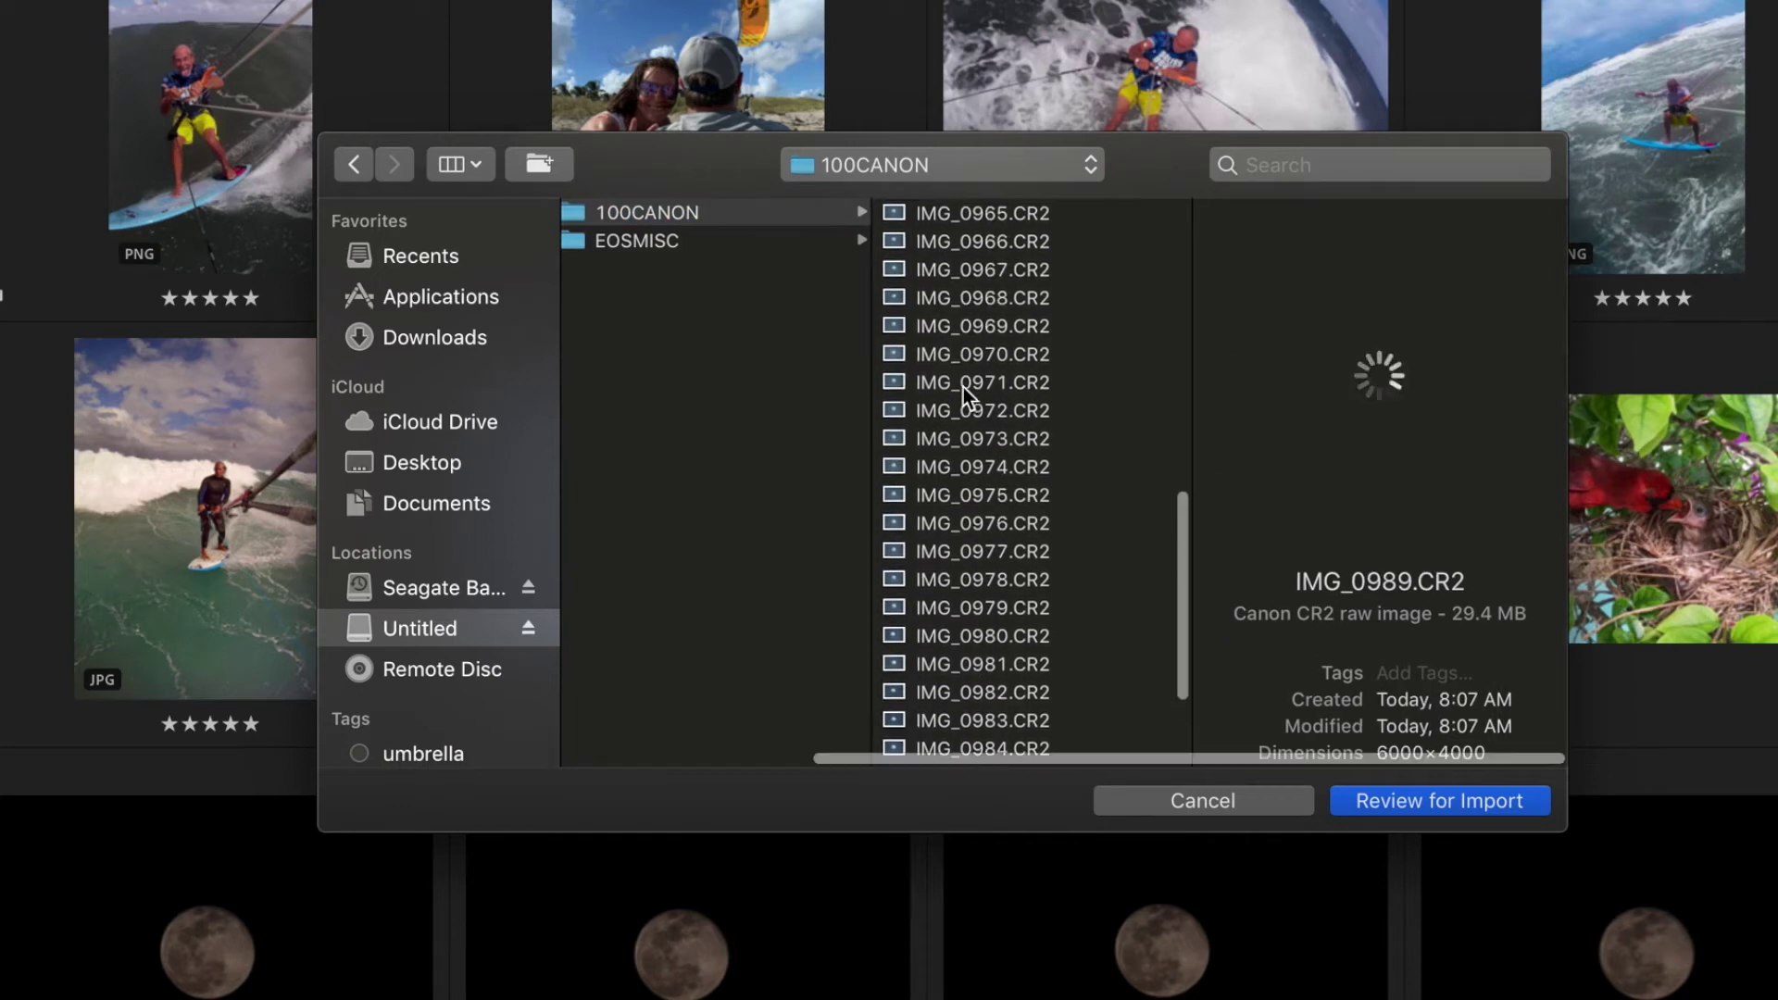
scroll(963, 387, up, 2)
scroll(963, 387, up, 2)
scroll(963, 388, up, 2)
scroll(962, 388, up, 2)
scroll(964, 388, up, 1)
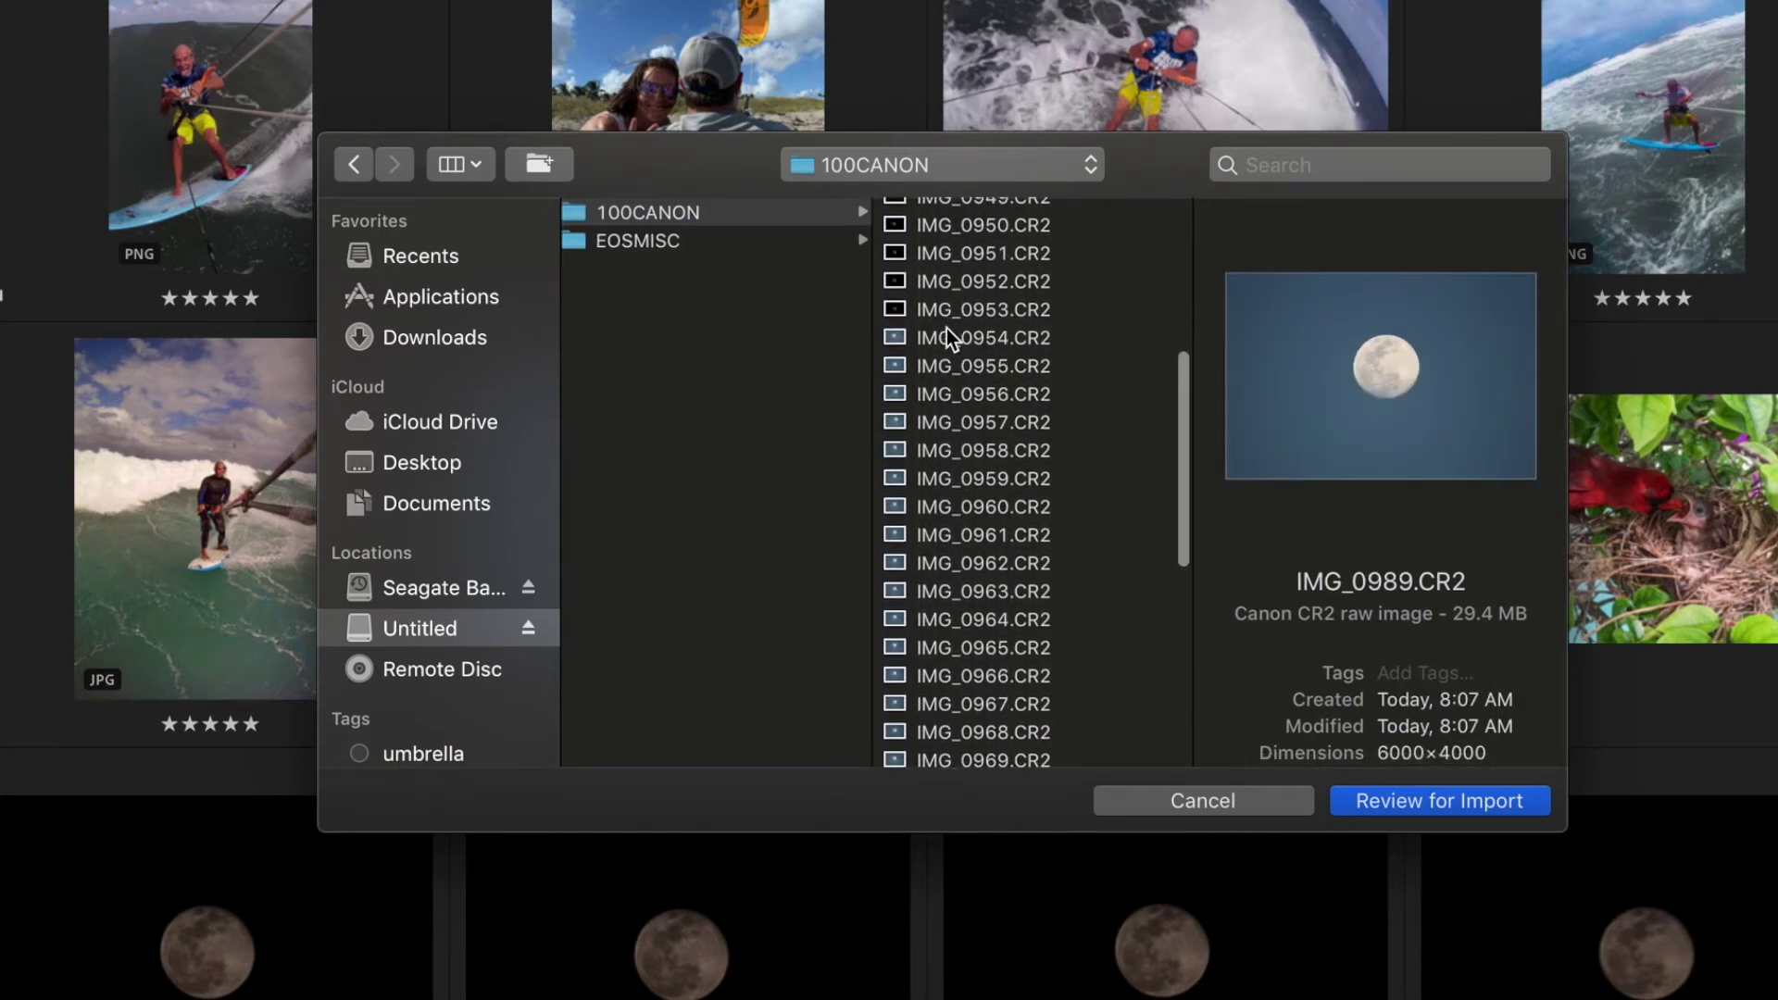
shift+click(947, 337)
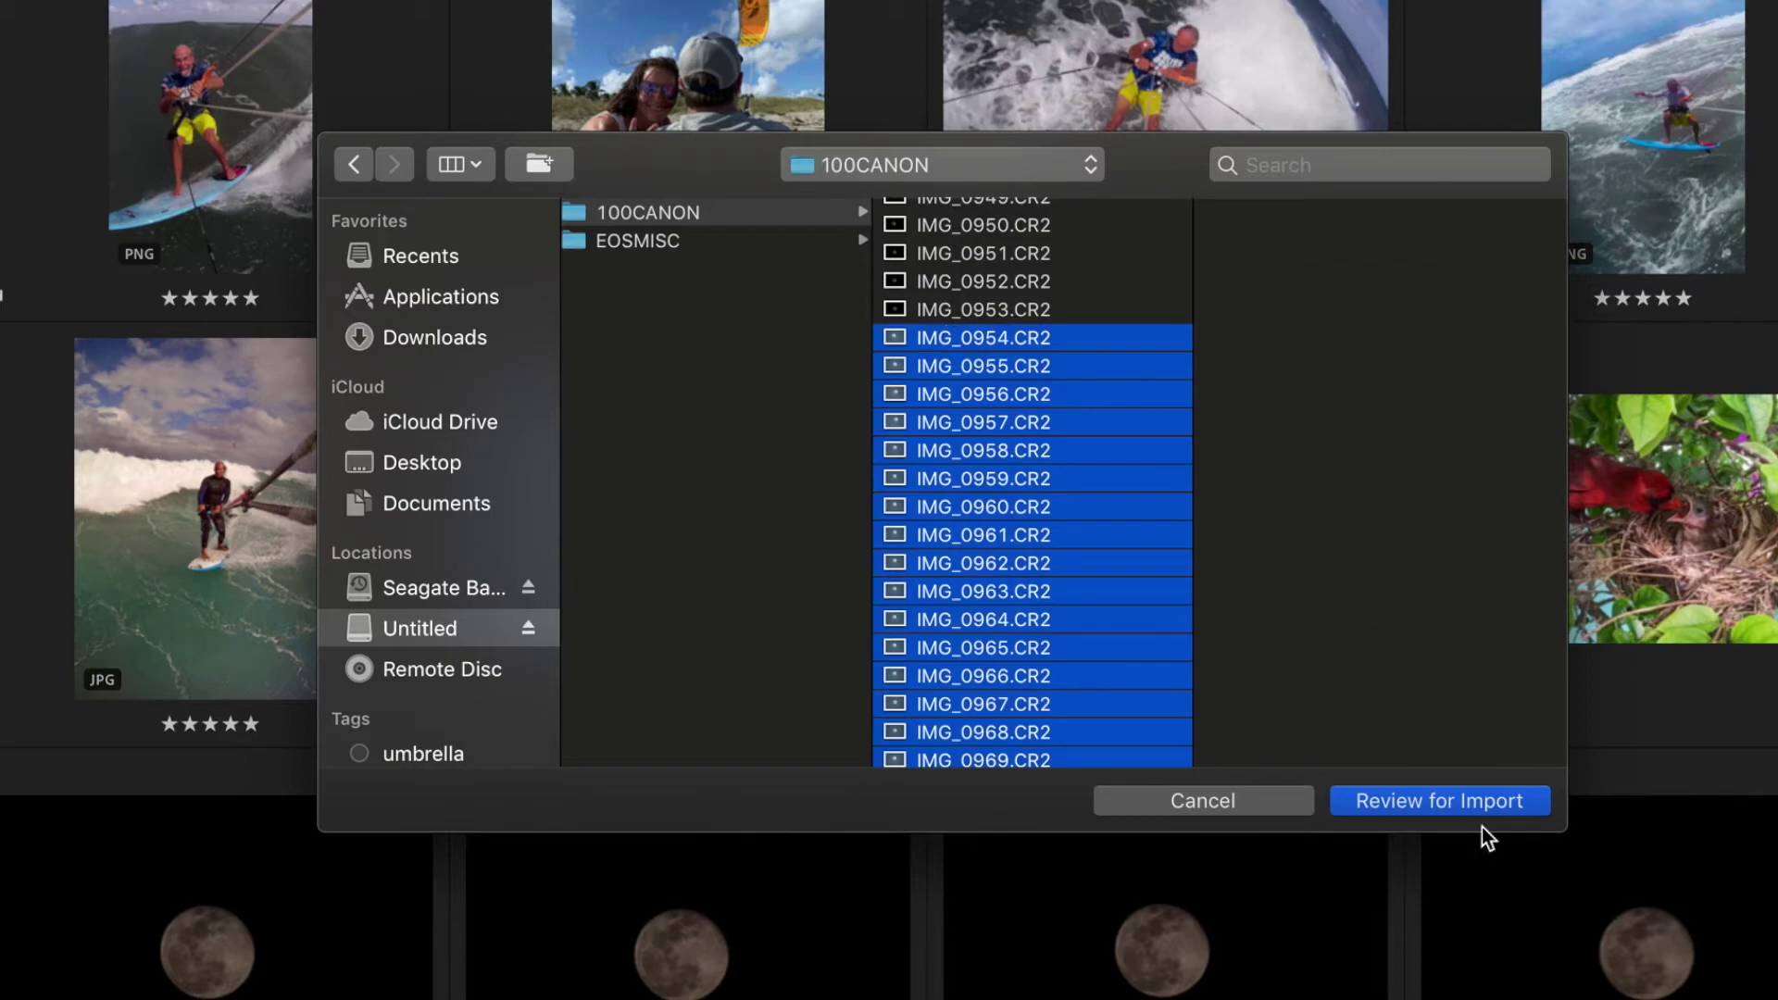
Step: Review the selection and add all 36 moon photos to the library
click(1420, 801)
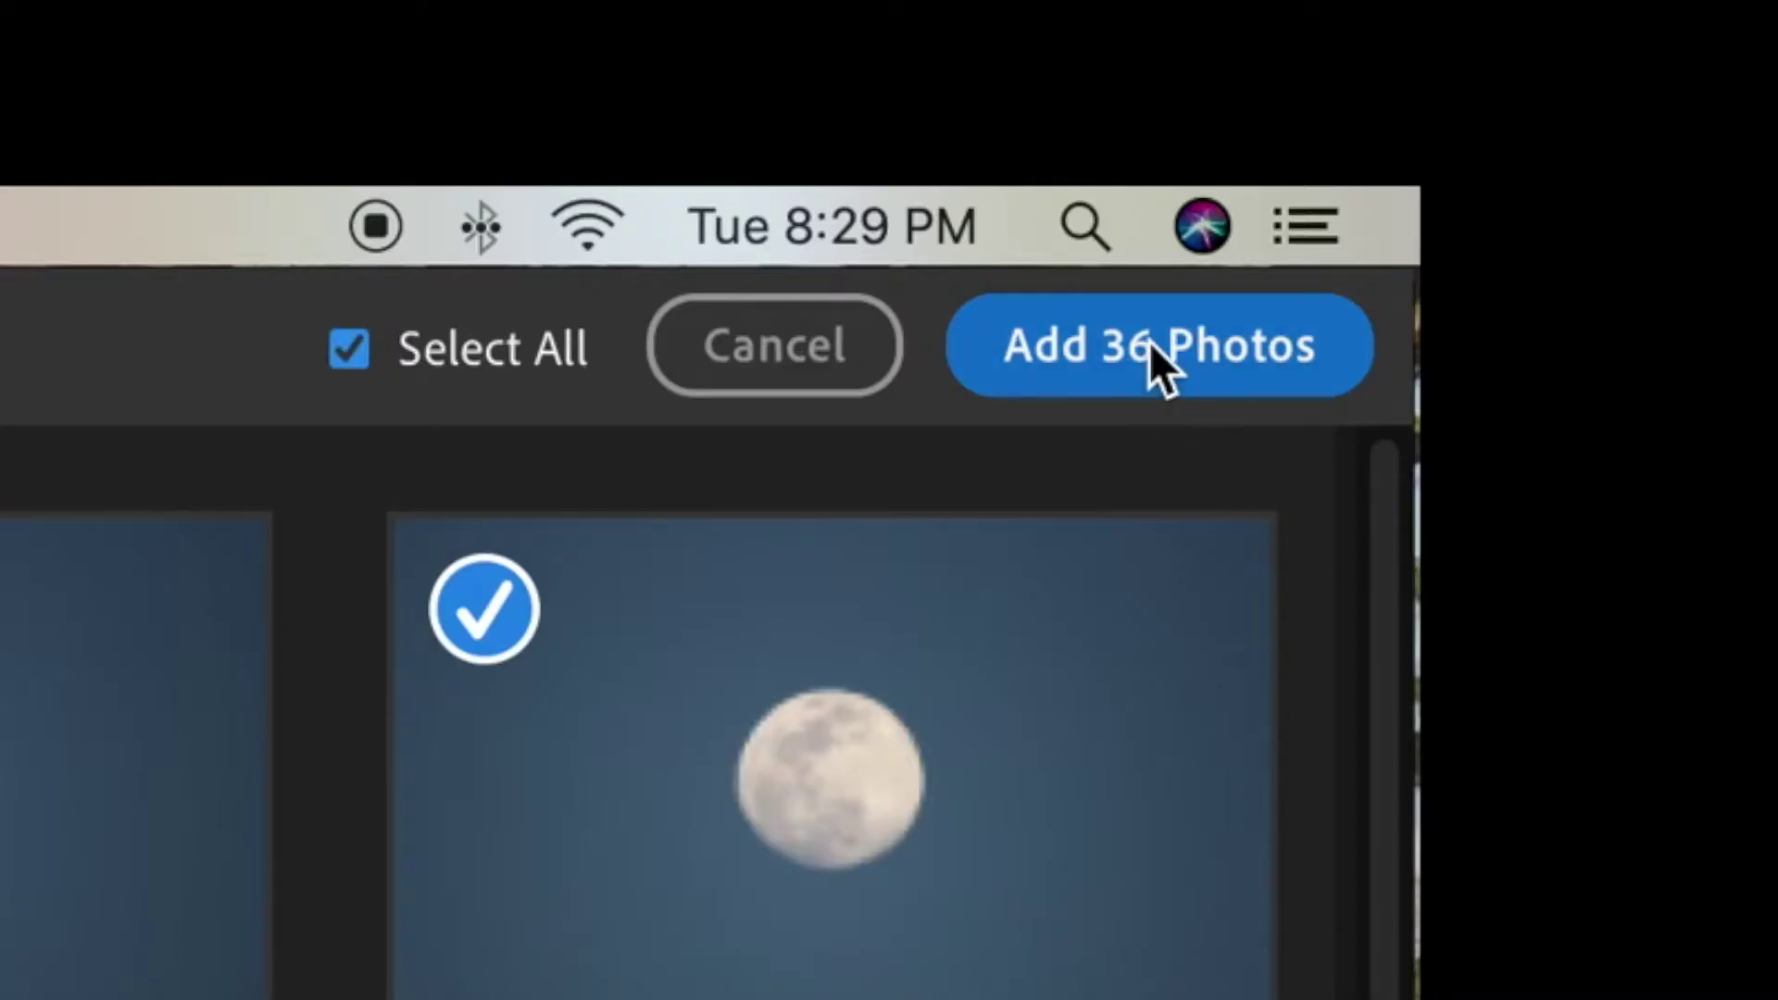
click(1149, 342)
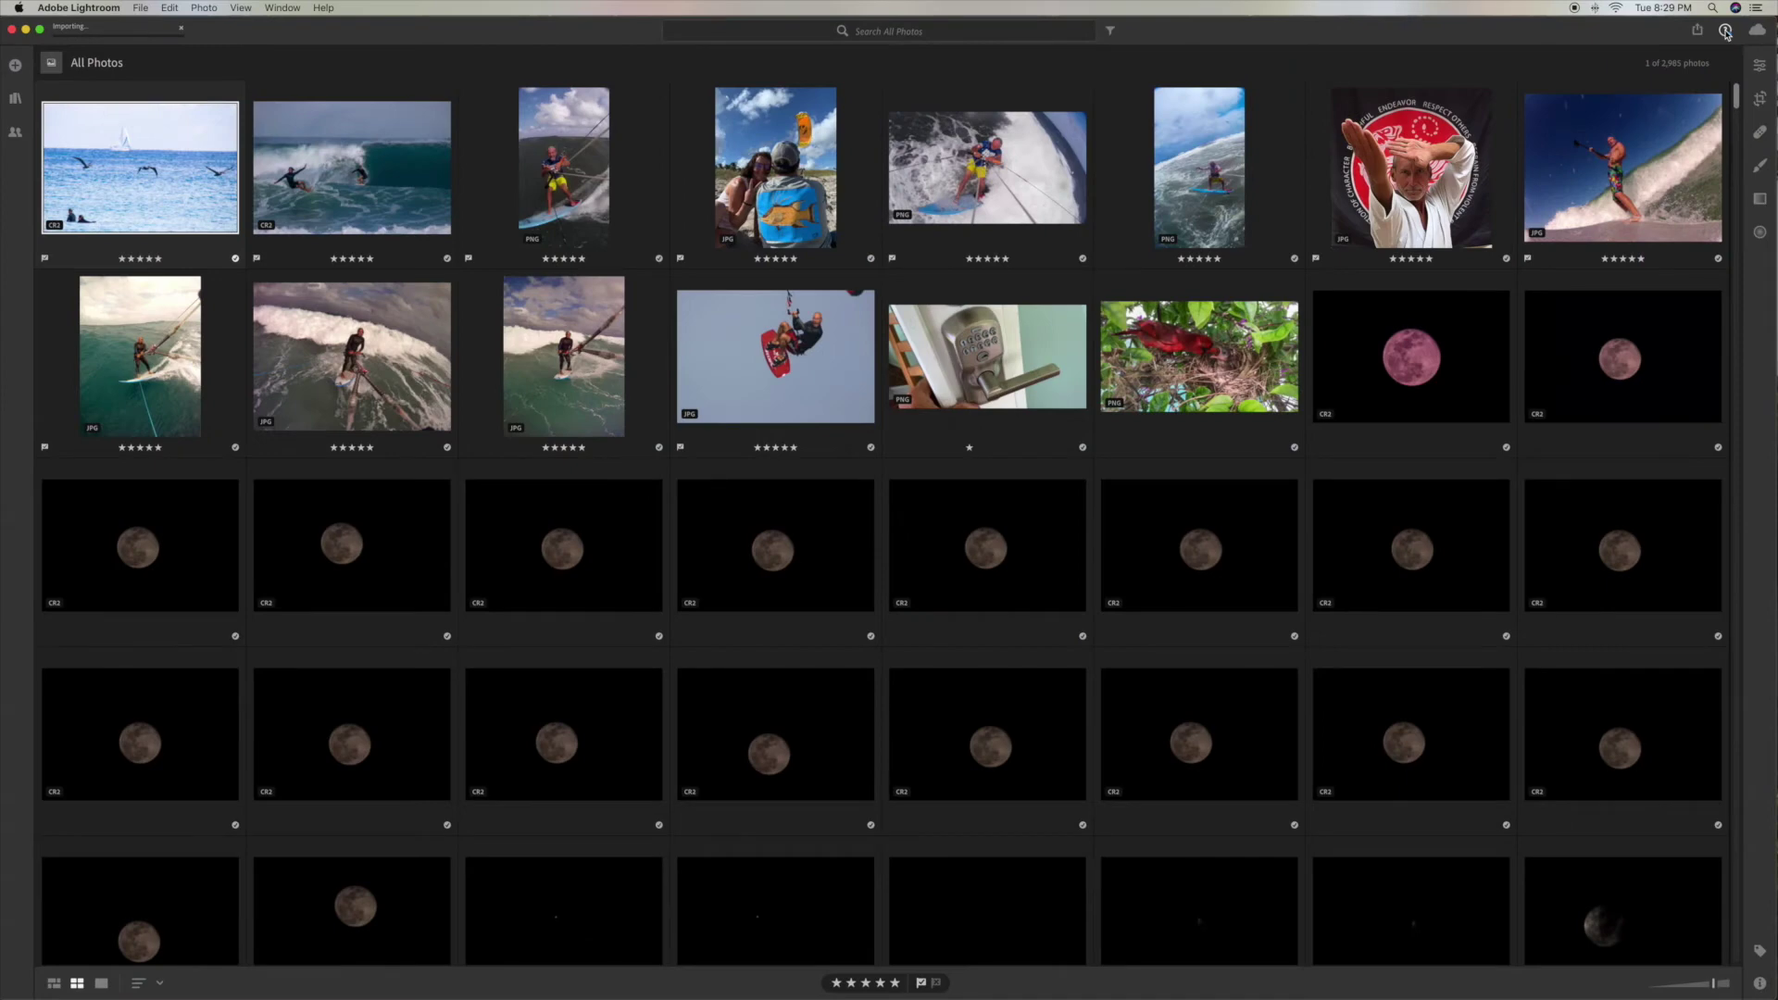